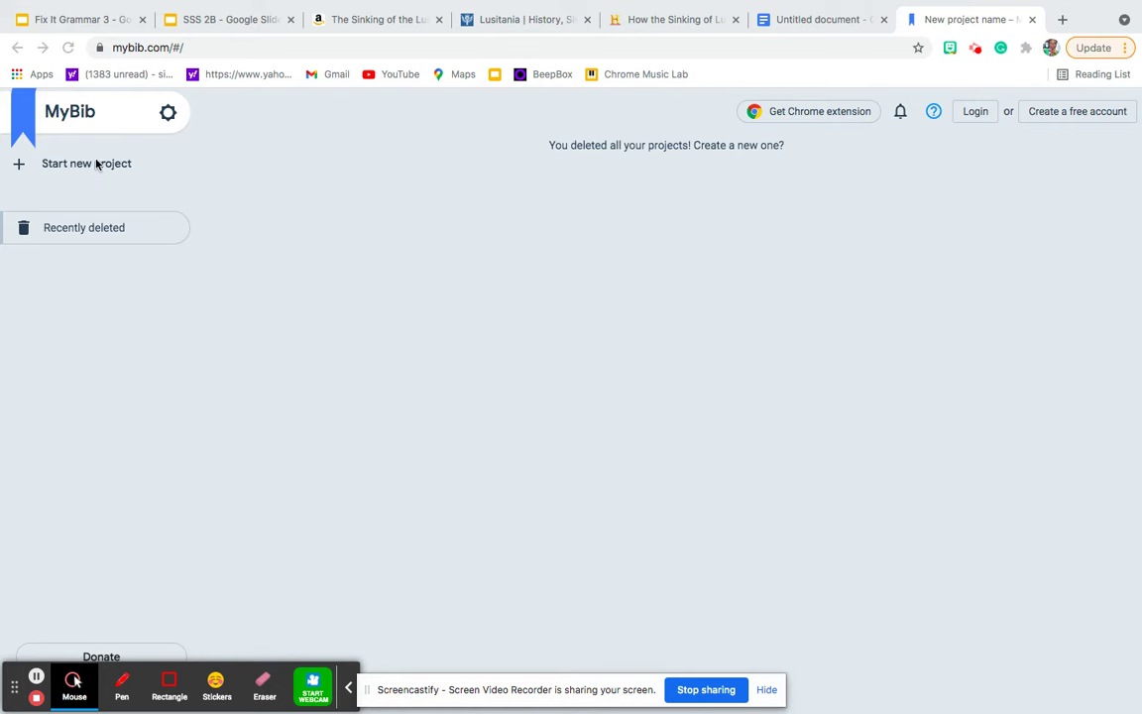
Create a new project and begin a new citation in it with Book as the source type.
{"action": "left_click", "coordinate": [66, 167]}
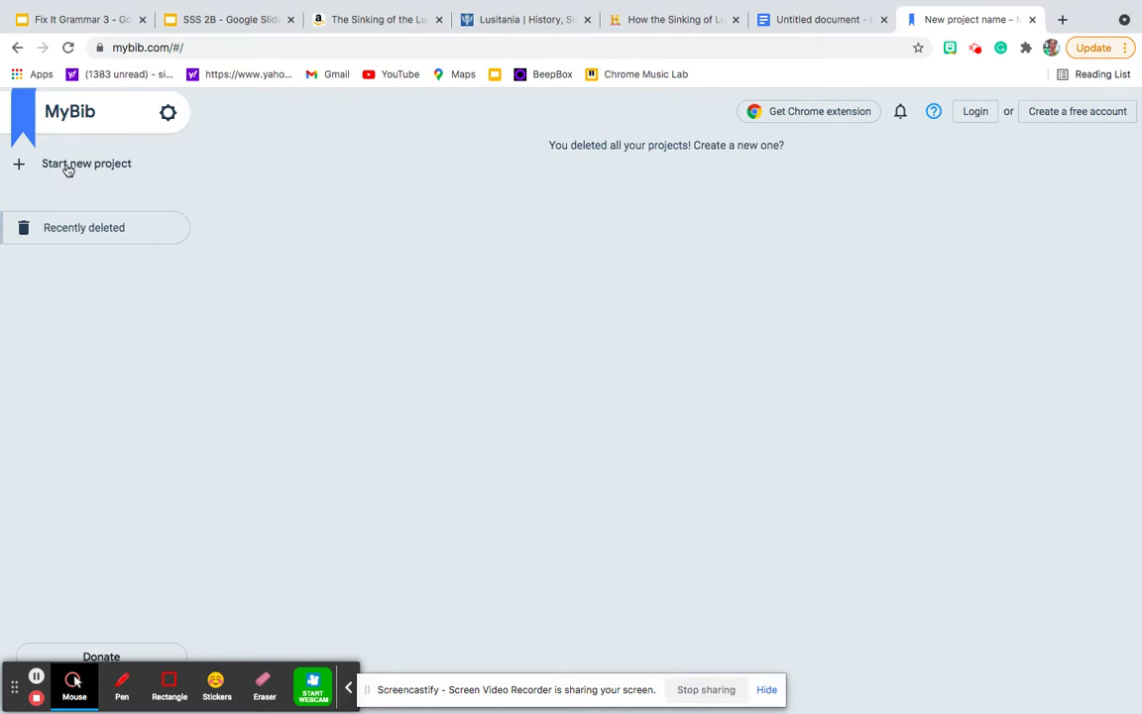
{"action": "left_click", "coordinate": [67, 166]}
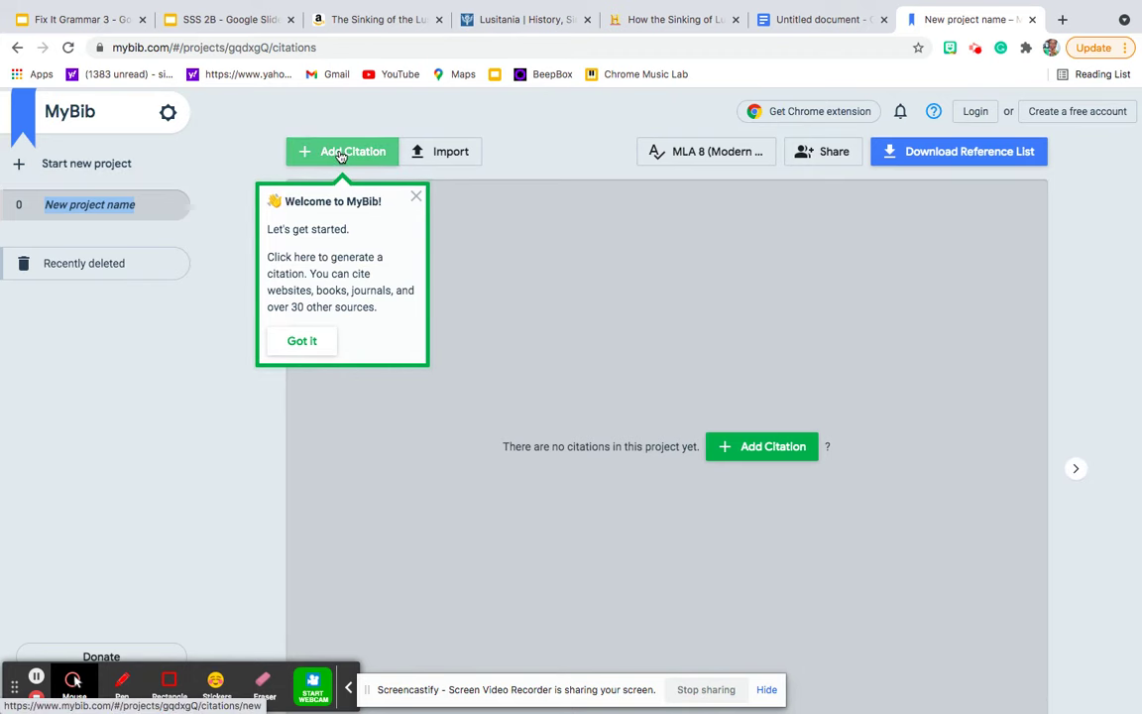
{"action": "left_click", "coordinate": [340, 153]}
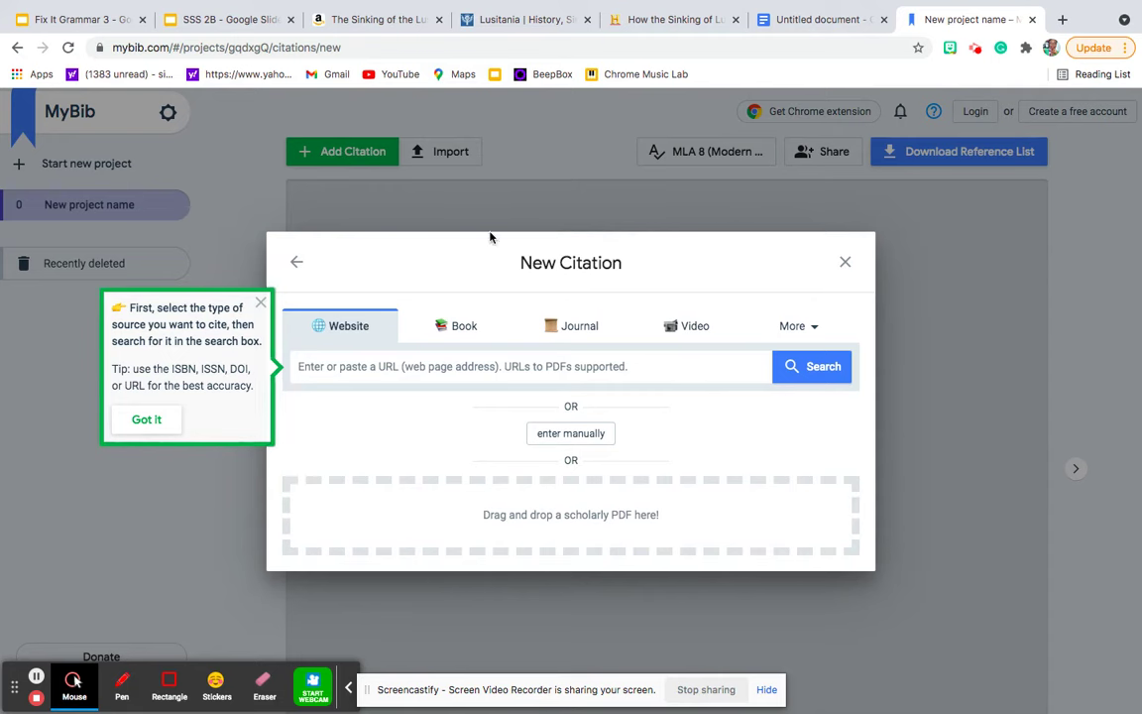
{"action": "left_click", "coordinate": [469, 332]}
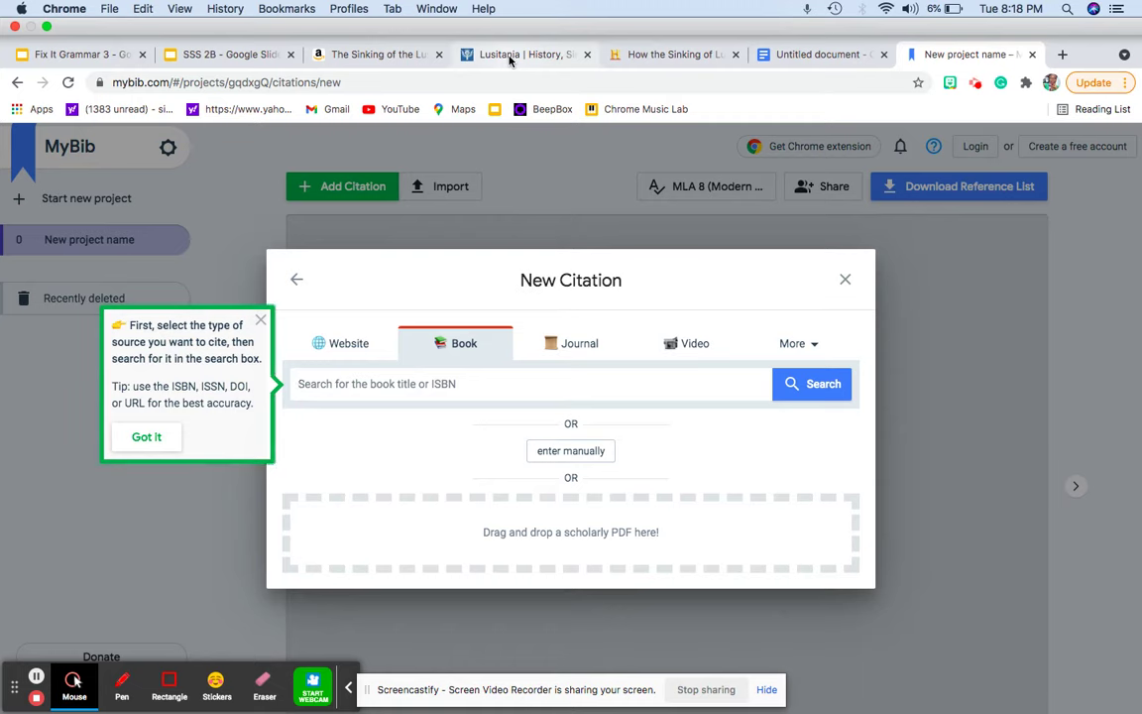
Search for the book "The Sinking of the Lusitania: An Interactive History Adventure (You Choose: History)" using the title from its Amazon page.
{"action": "left_click", "coordinate": [403, 57]}
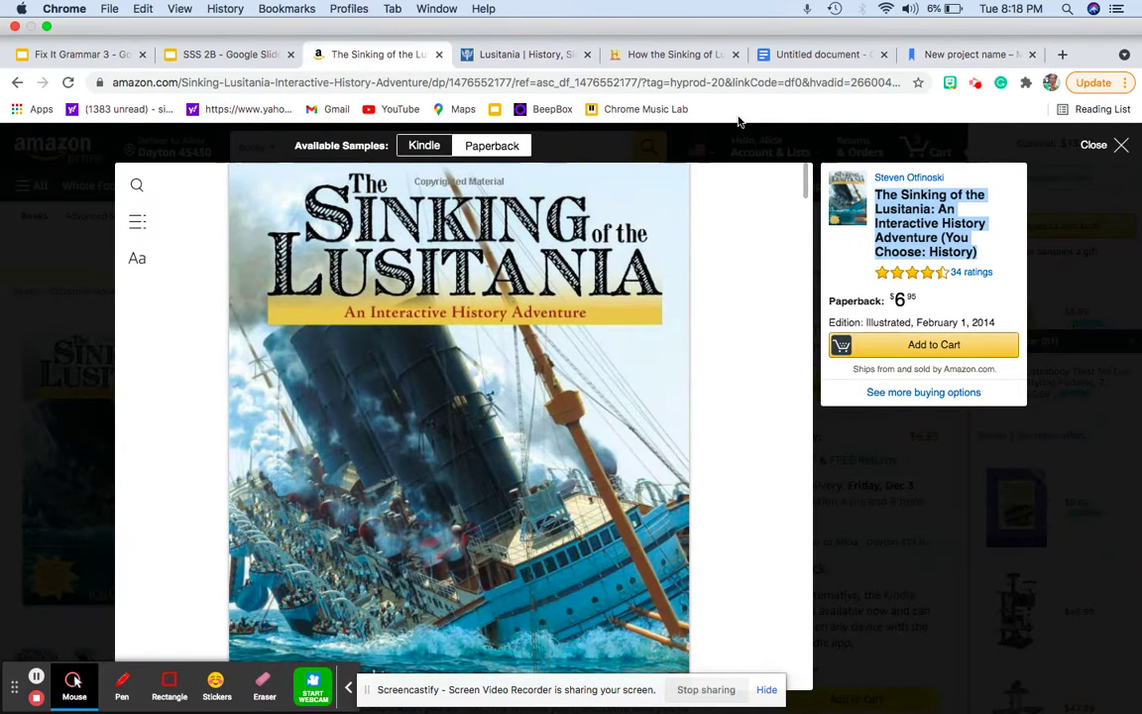
{"action": "left_click", "coordinate": [927, 54]}
{"action": "left_click", "coordinate": [409, 368]}
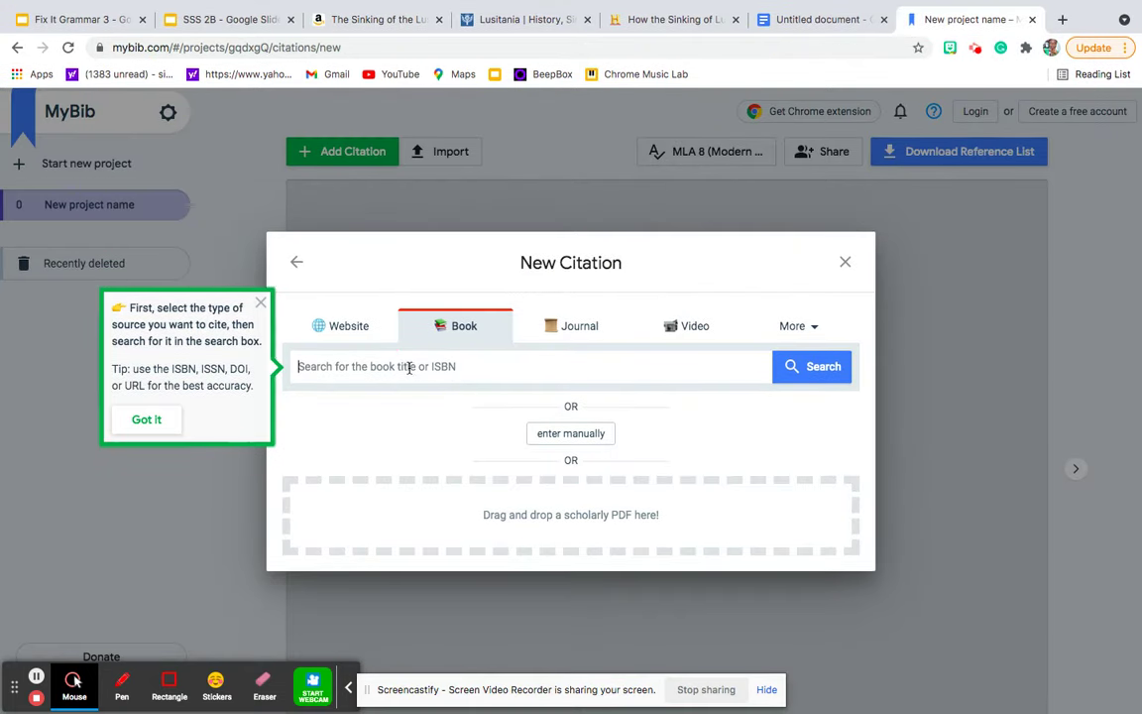
{"action": "type", "text": "The Sinking of the Lusitania: An Interactive History Adventure (You Choose: History)"}
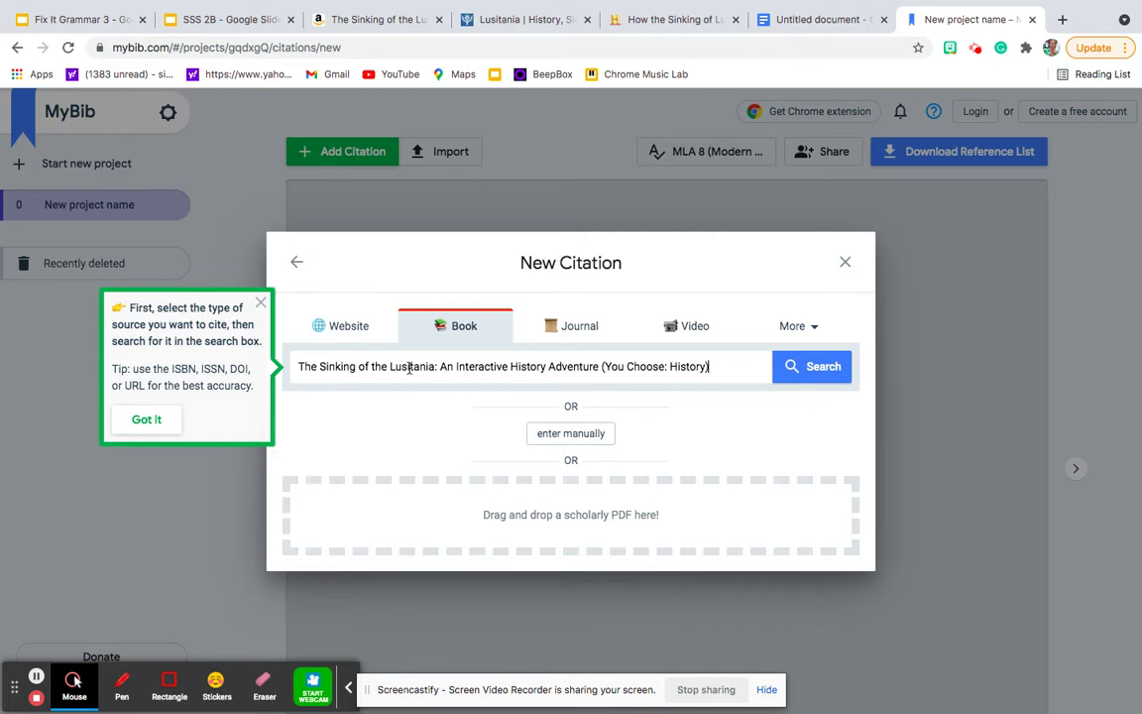
{"action": "left_click", "coordinate": [805, 367]}
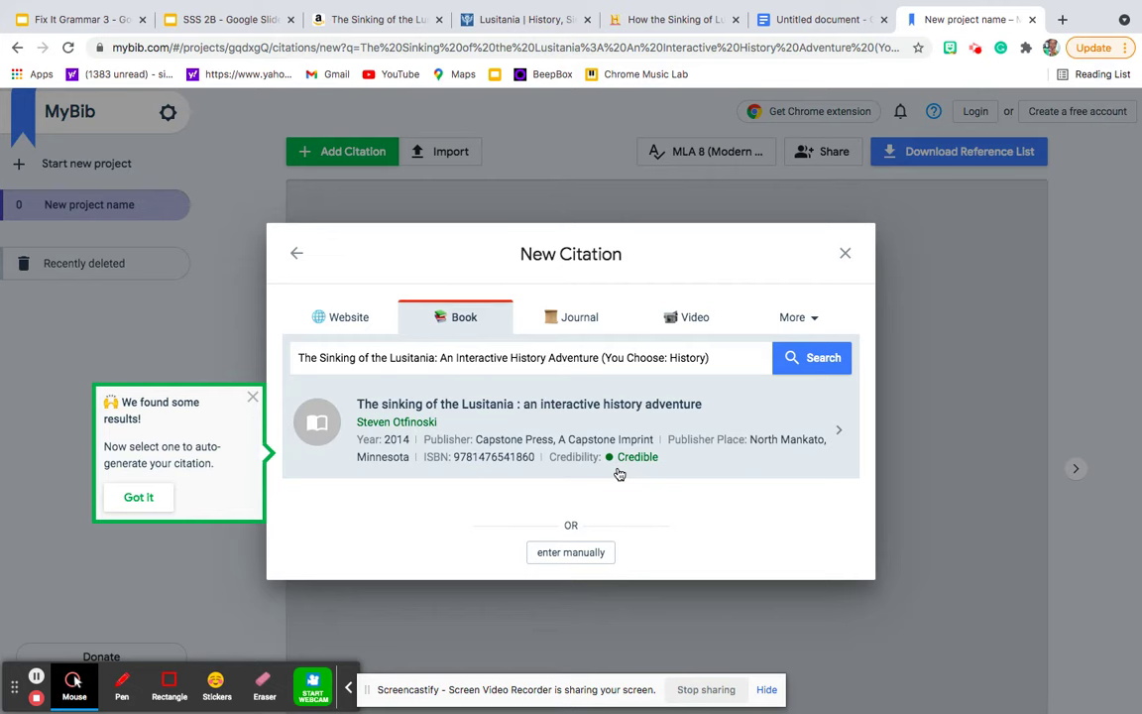
Choose the found book, review its citation details and save the citation to the project.
{"action": "left_click", "coordinate": [526, 426]}
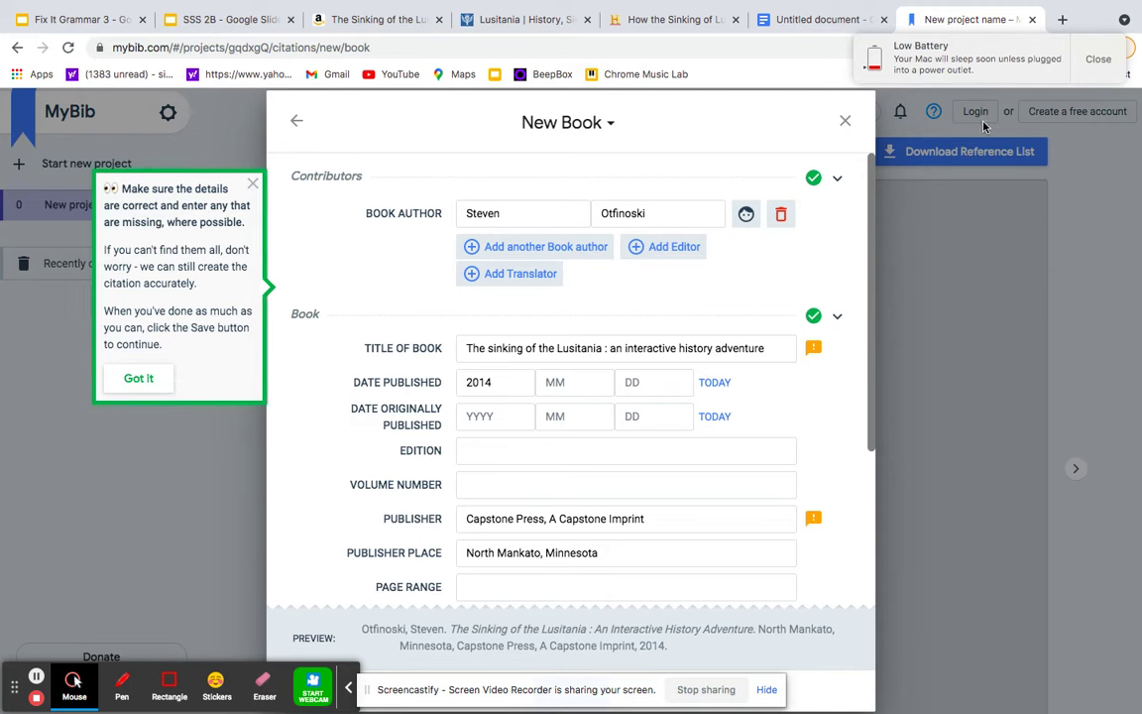
{"action": "left_click", "coordinate": [1101, 59]}
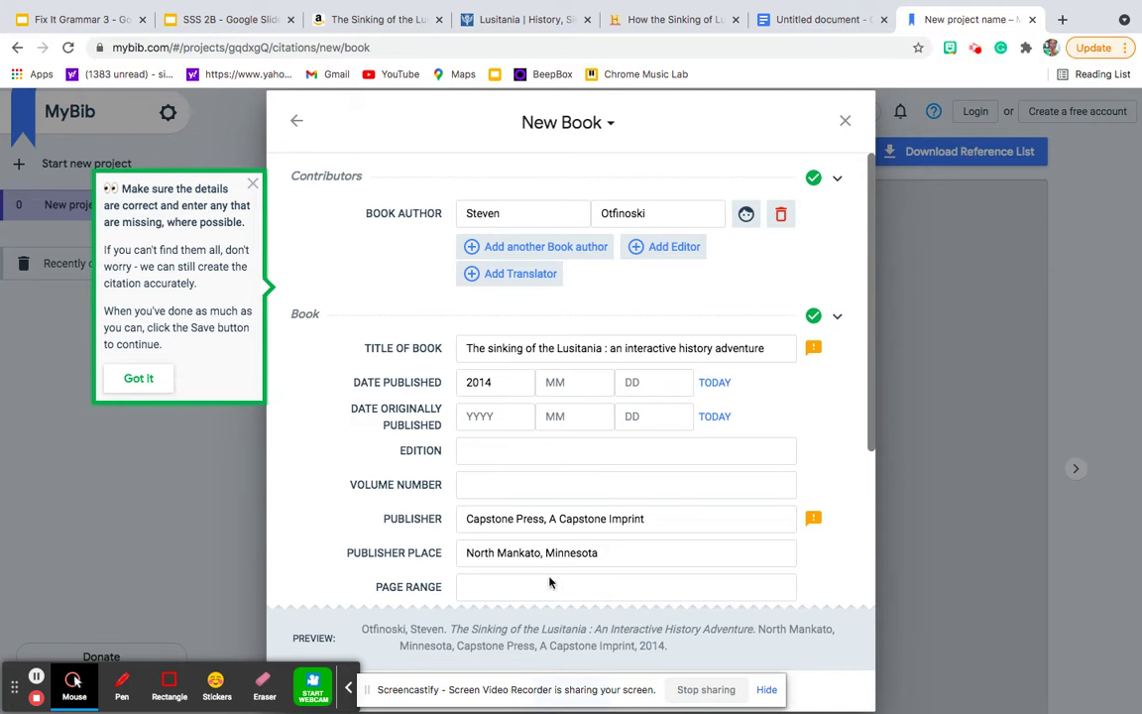
{"action": "scroll", "coordinate": [584, 496], "scroll_direction": "down", "scroll_amount": 1}
{"action": "scroll", "coordinate": [584, 496], "scroll_direction": "down", "scroll_amount": 5}
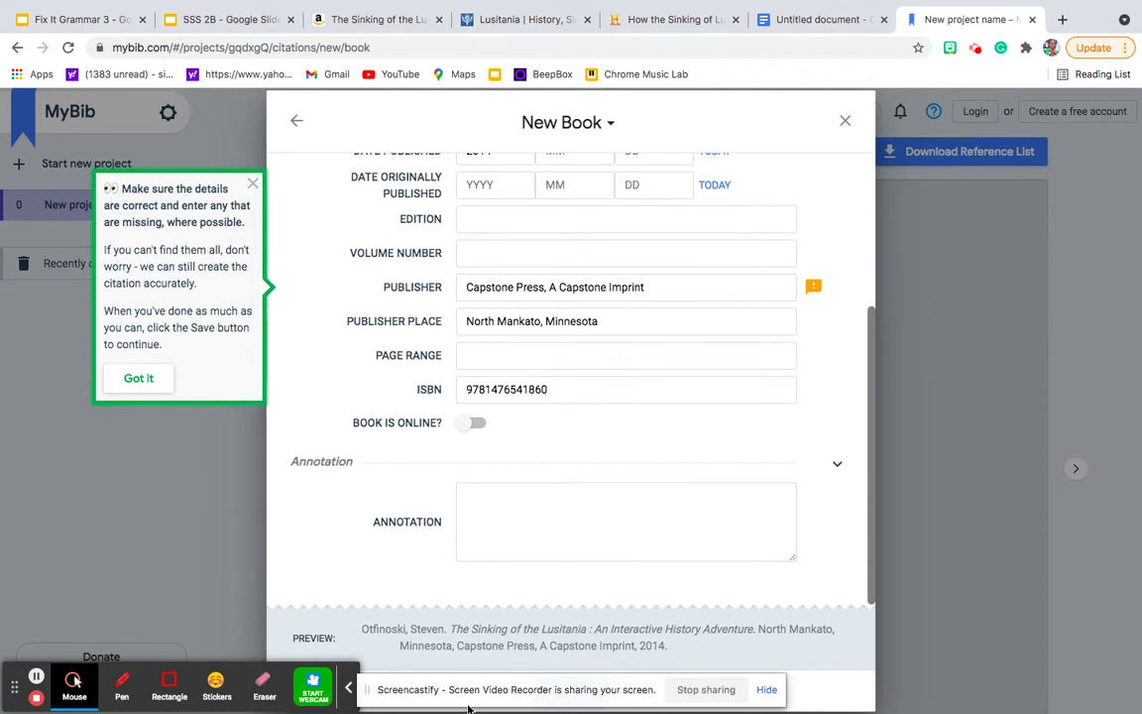
{"action": "left_click_drag", "start_coordinate": [368, 694], "coordinate": [729, 521]}
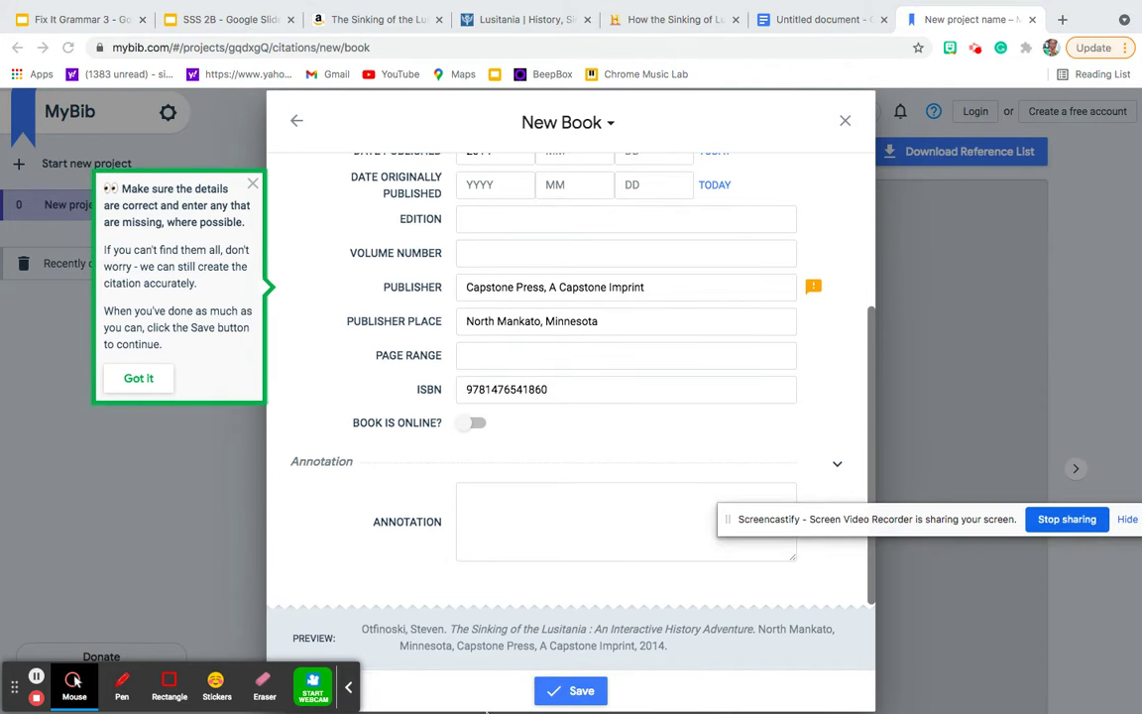
{"action": "left_click", "coordinate": [582, 692]}
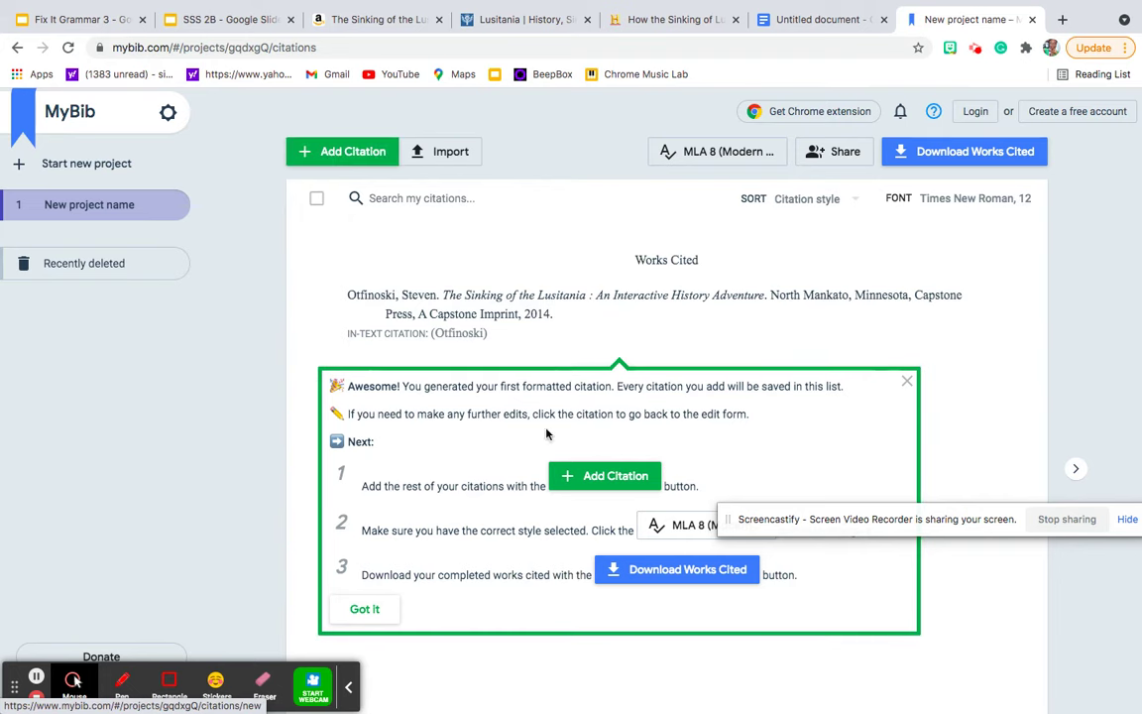
{"action": "left_click", "coordinate": [346, 155]}
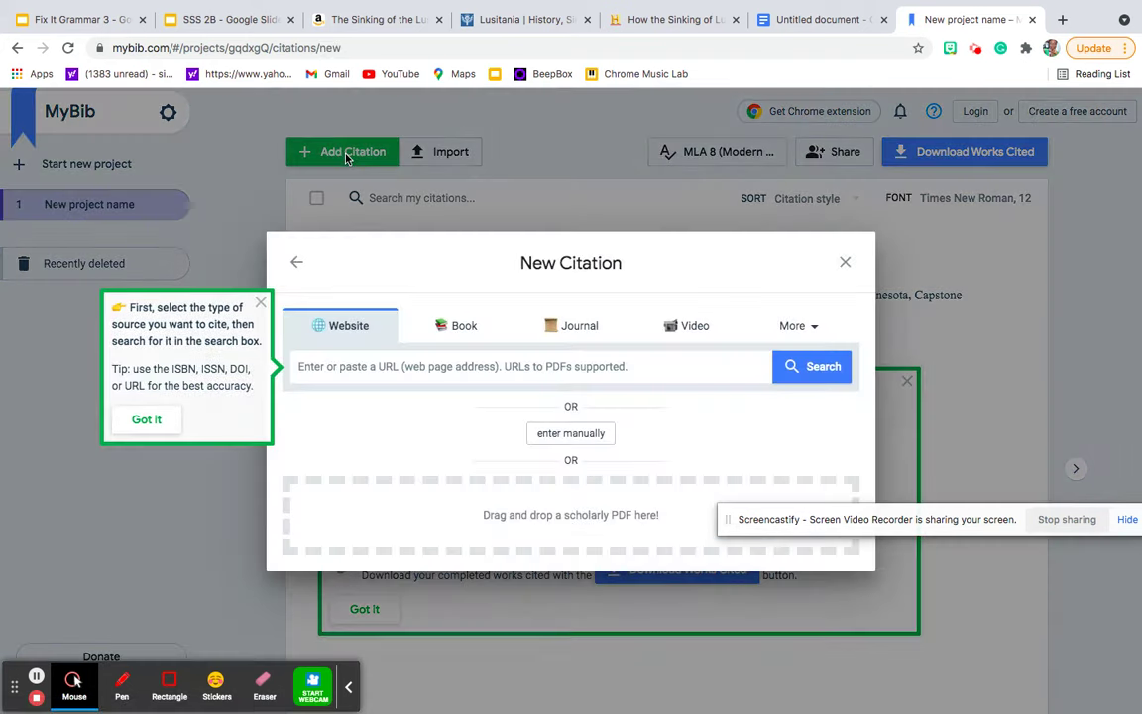
{"action": "left_click", "coordinate": [474, 20]}
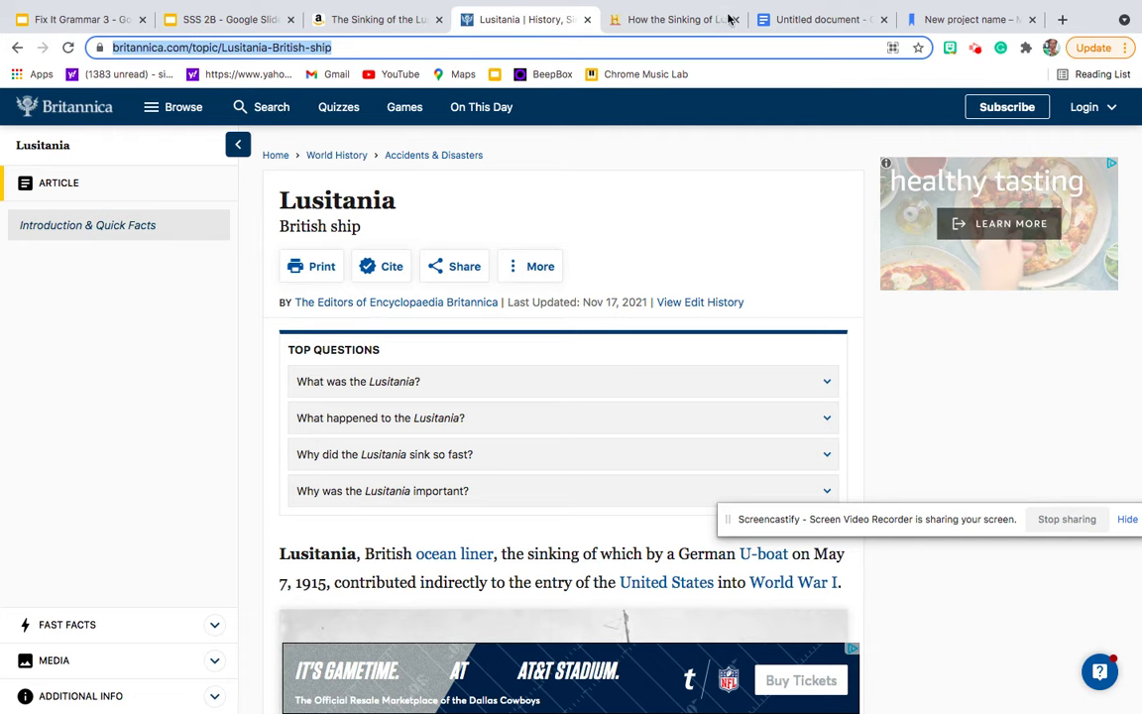
{"action": "left_click", "coordinate": [948, 20]}
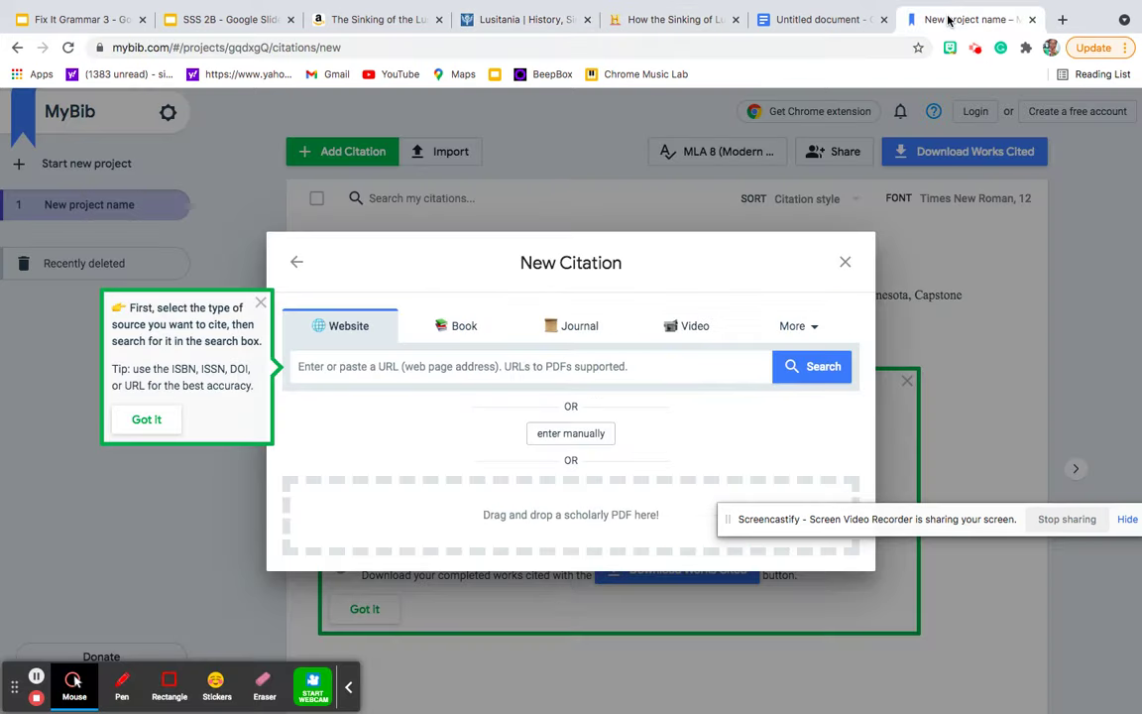
{"action": "left_click", "coordinate": [392, 361]}
{"action": "type", "text": "https://www.britannica.com/topic/Lusitania-British-ship"}
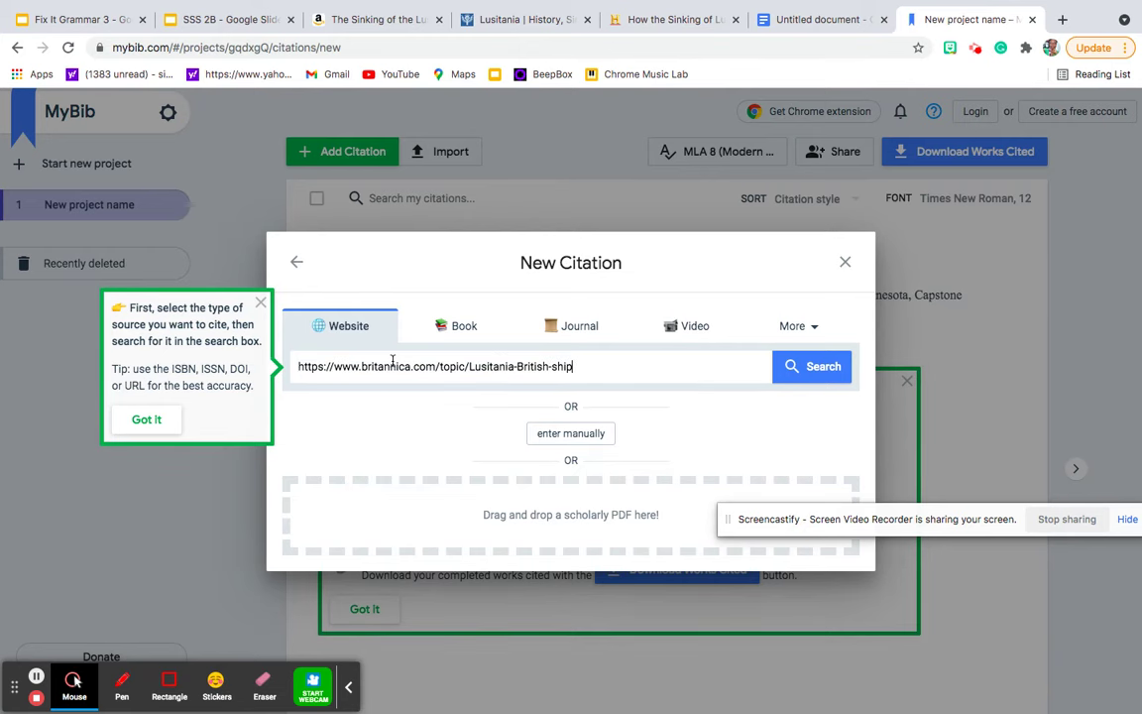
{"action": "left_click", "coordinate": [815, 367]}
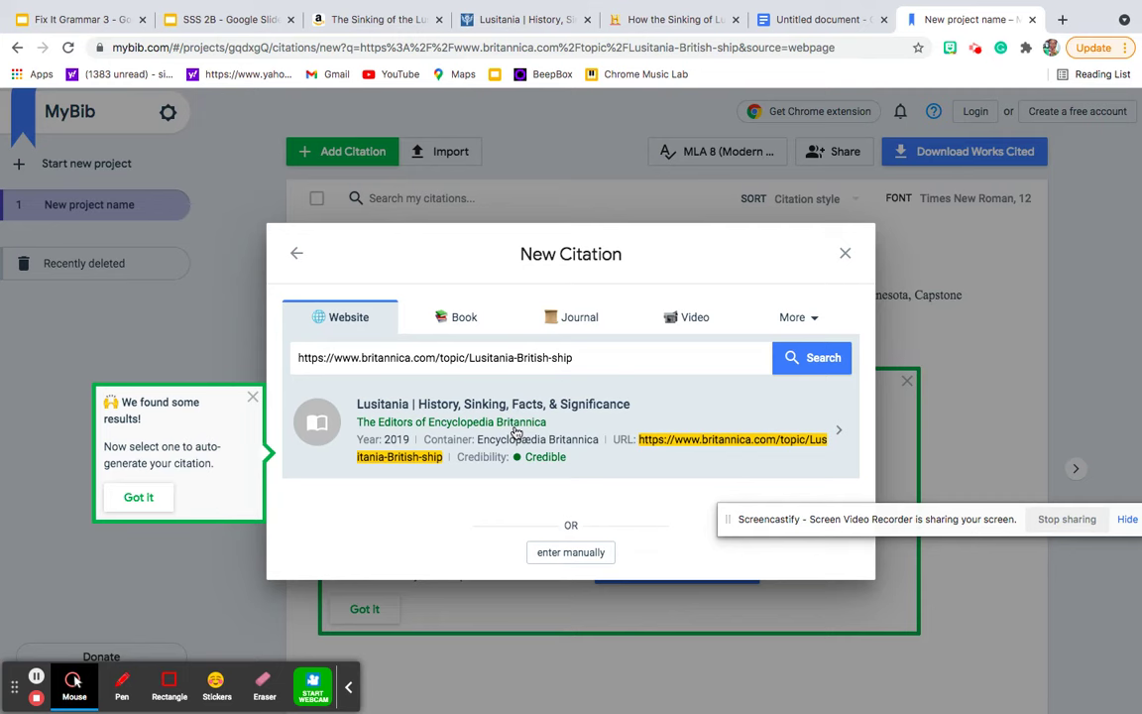
Check the Britannica result's credibility, select it, review the encyclopedia entry details and save the citation.
{"action": "mouse_move", "coordinate": [534, 467]}
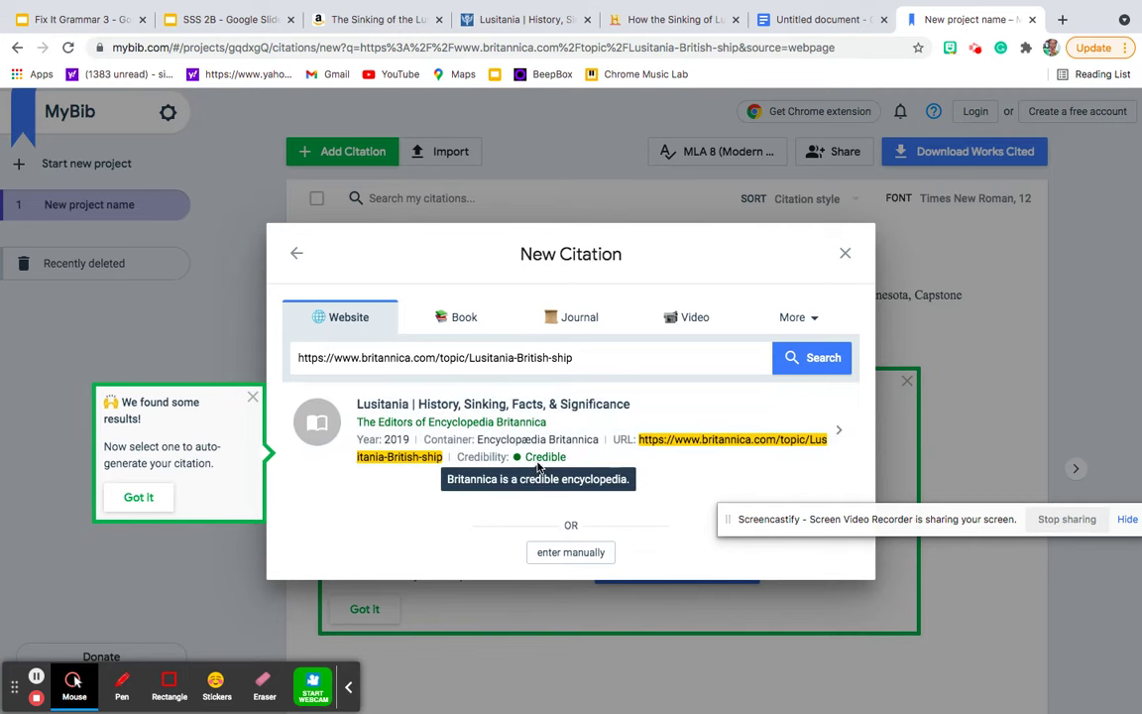
{"action": "left_click", "coordinate": [533, 437]}
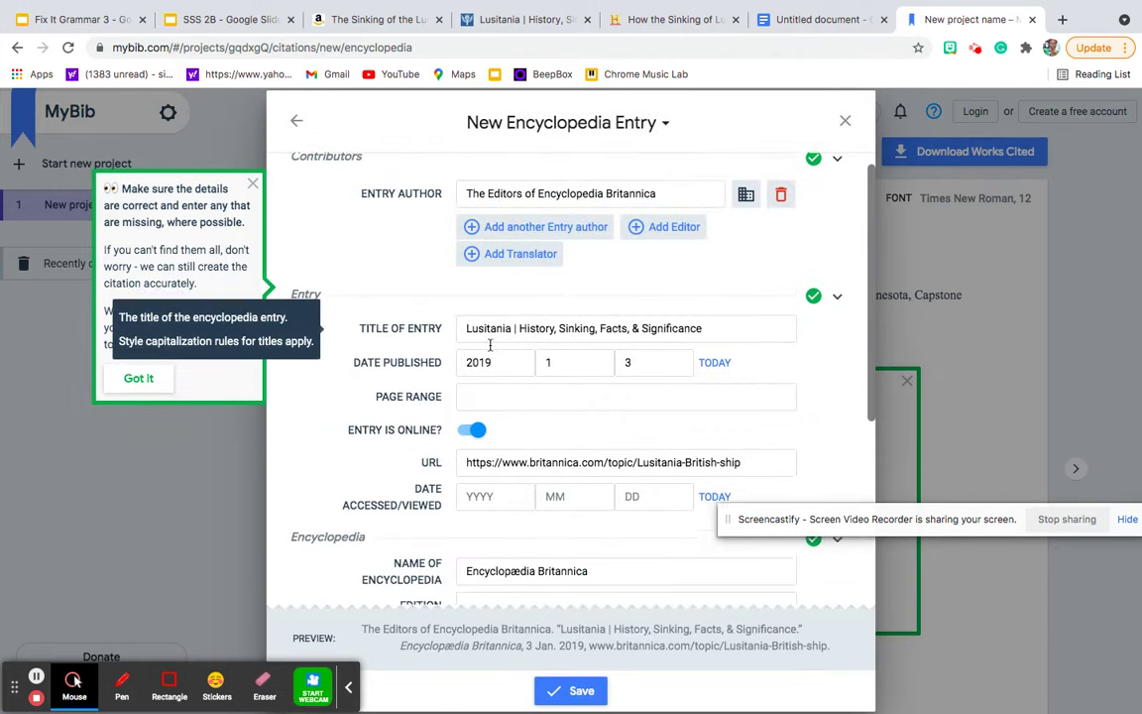
{"action": "scroll", "coordinate": [489, 345], "scroll_direction": "down", "scroll_amount": 4}
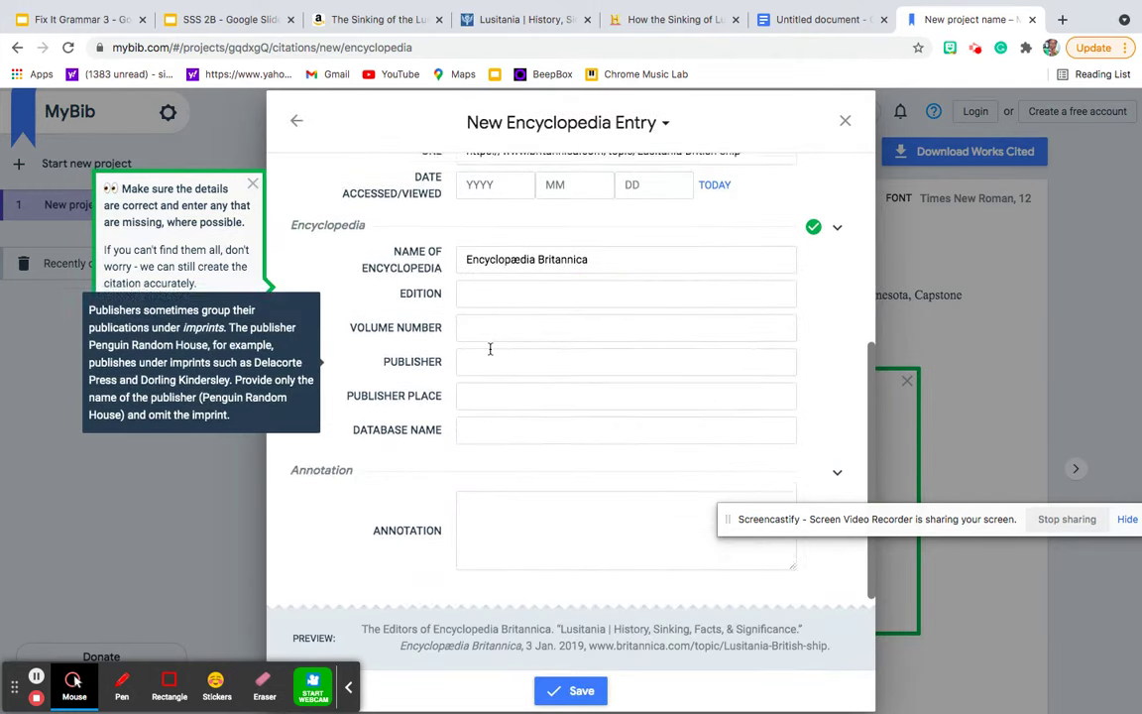
{"action": "scroll", "coordinate": [490, 347], "scroll_direction": "up", "scroll_amount": 3}
{"action": "left_click", "coordinate": [571, 691]}
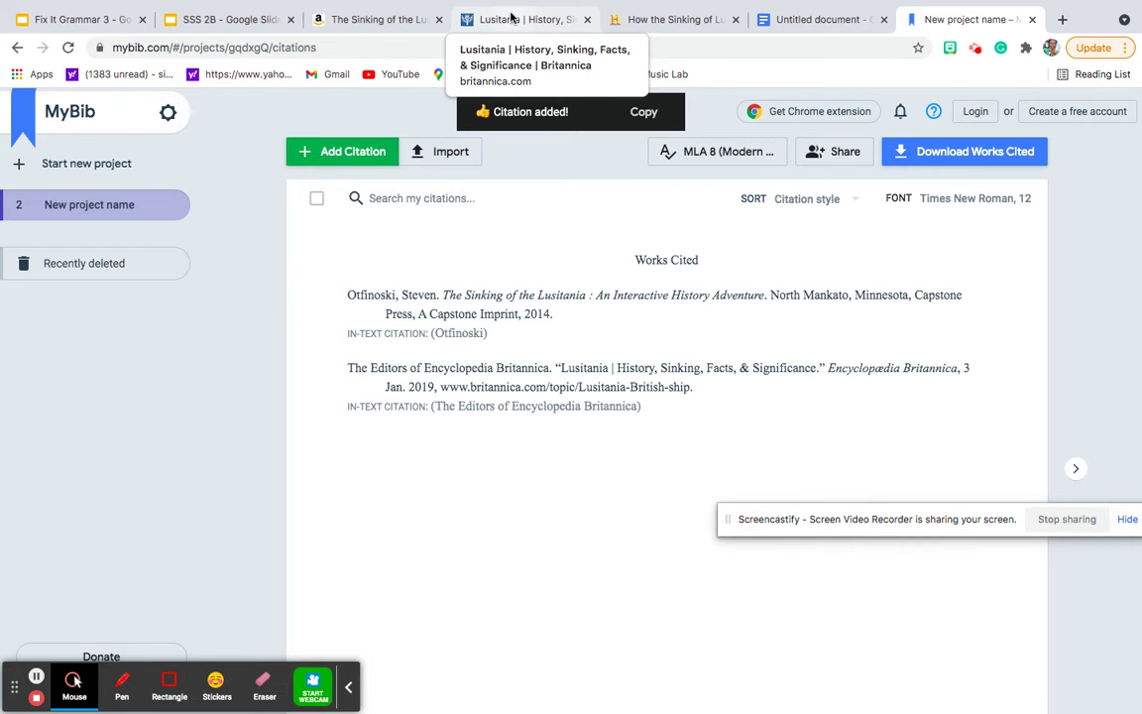
{"action": "left_click", "coordinate": [630, 20]}
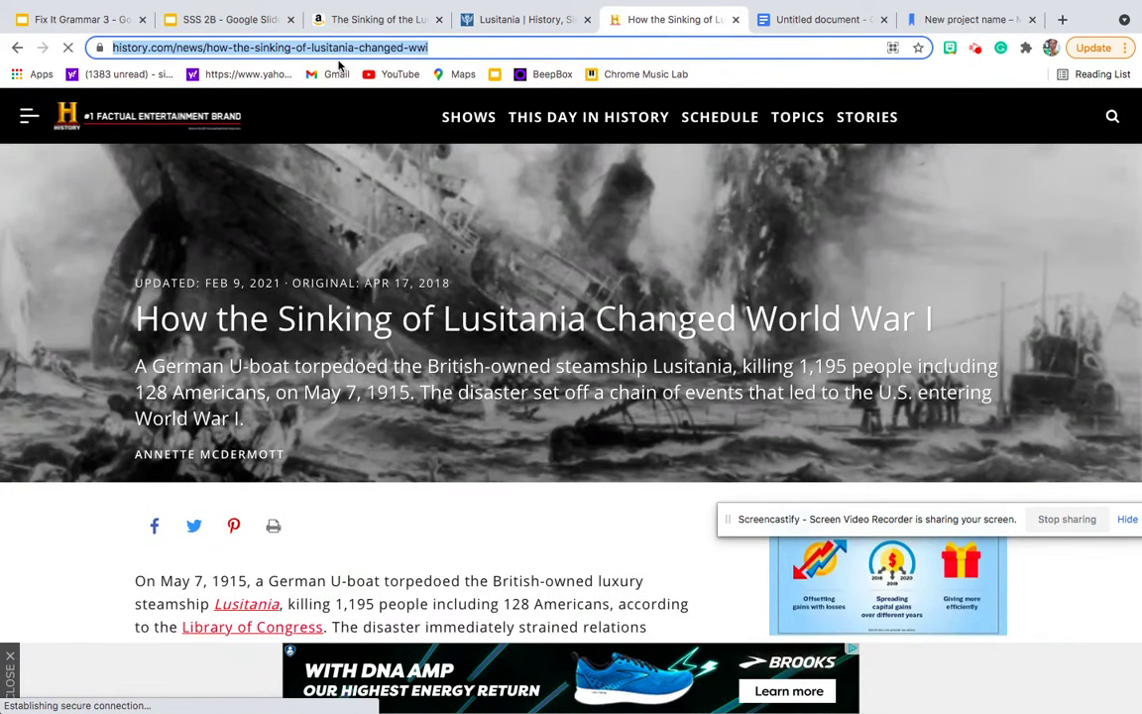
{"action": "left_click", "coordinate": [948, 21]}
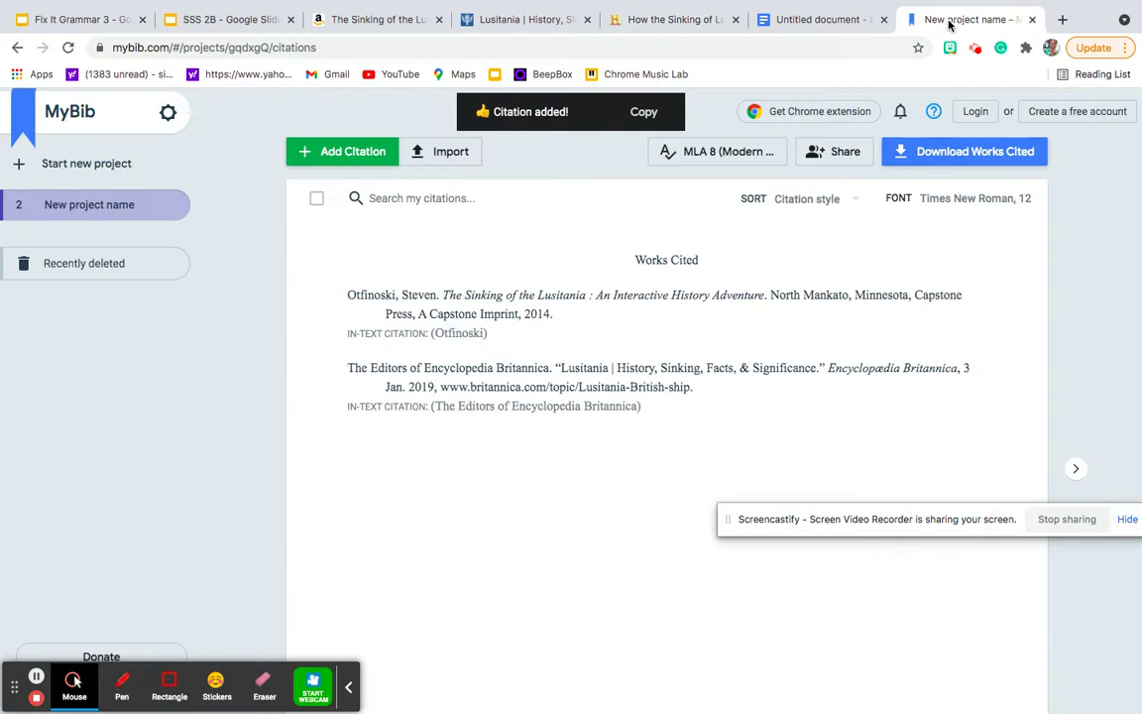
{"action": "left_click", "coordinate": [347, 153]}
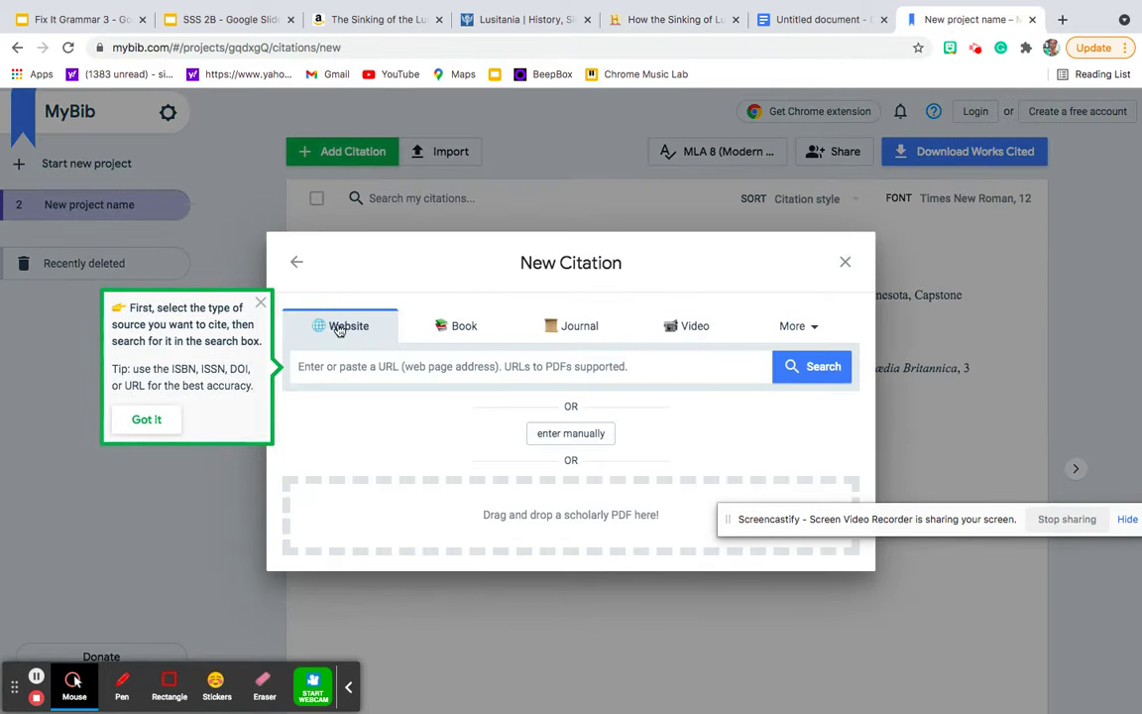
{"action": "left_click", "coordinate": [325, 367]}
{"action": "type", "text": "https://www.history.com/news/how-the-sinking-of-lusitania-changed-wwi"}
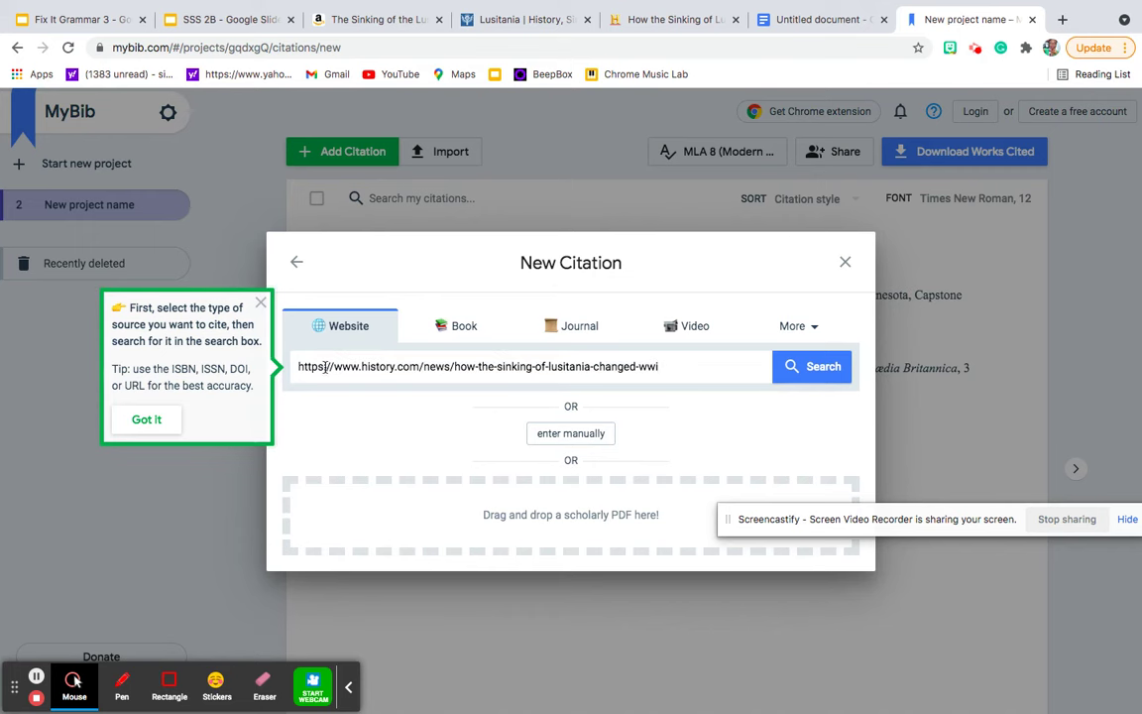
{"action": "left_click", "coordinate": [823, 374]}
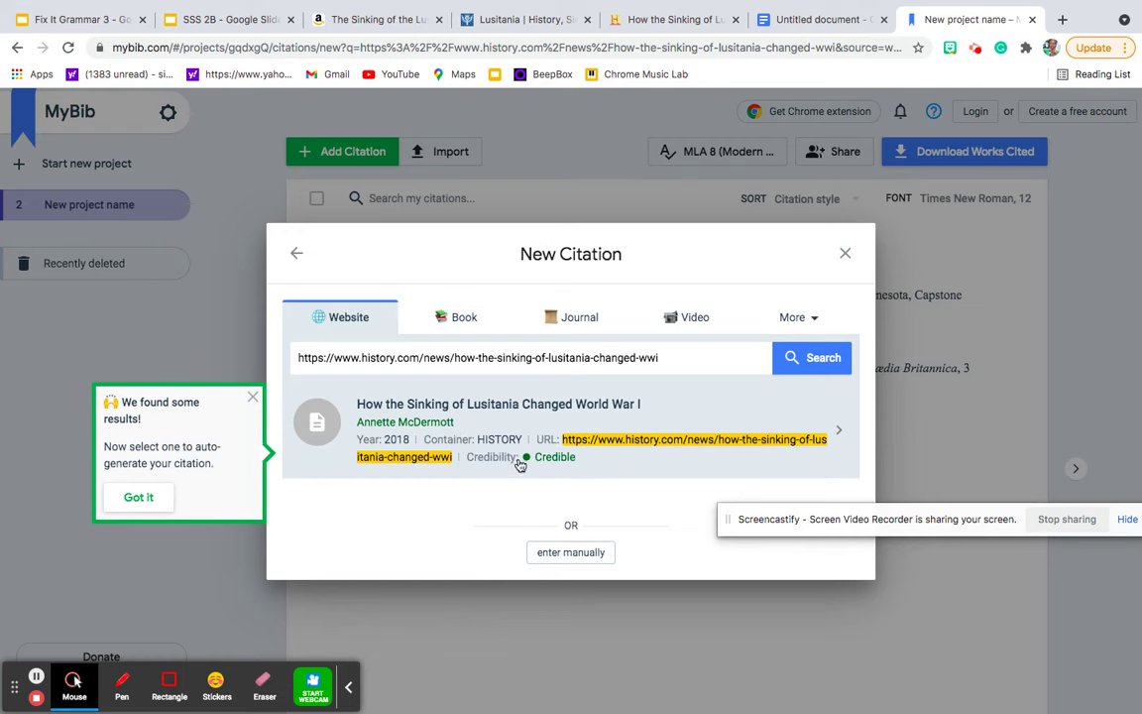
{"action": "left_click", "coordinate": [509, 424]}
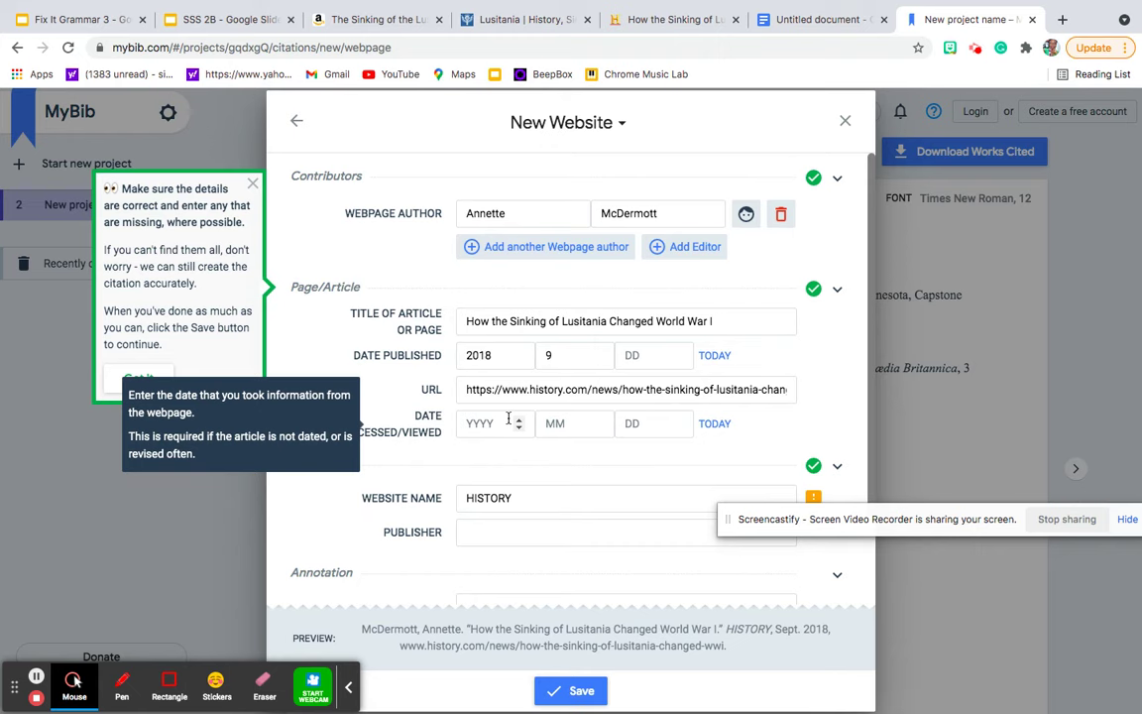
{"action": "left_click", "coordinate": [564, 697]}
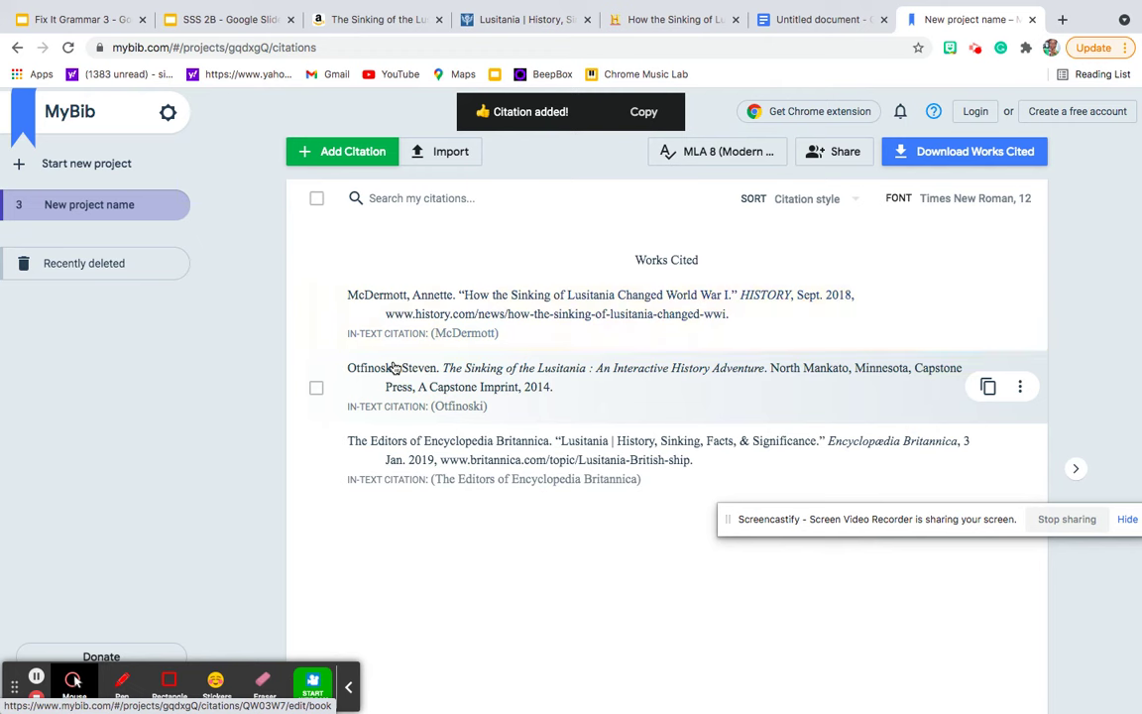
Copy the complete works cited list for copy and paste, and paste it into the untitled Google Docs document.
{"action": "left_click", "coordinate": [944, 152]}
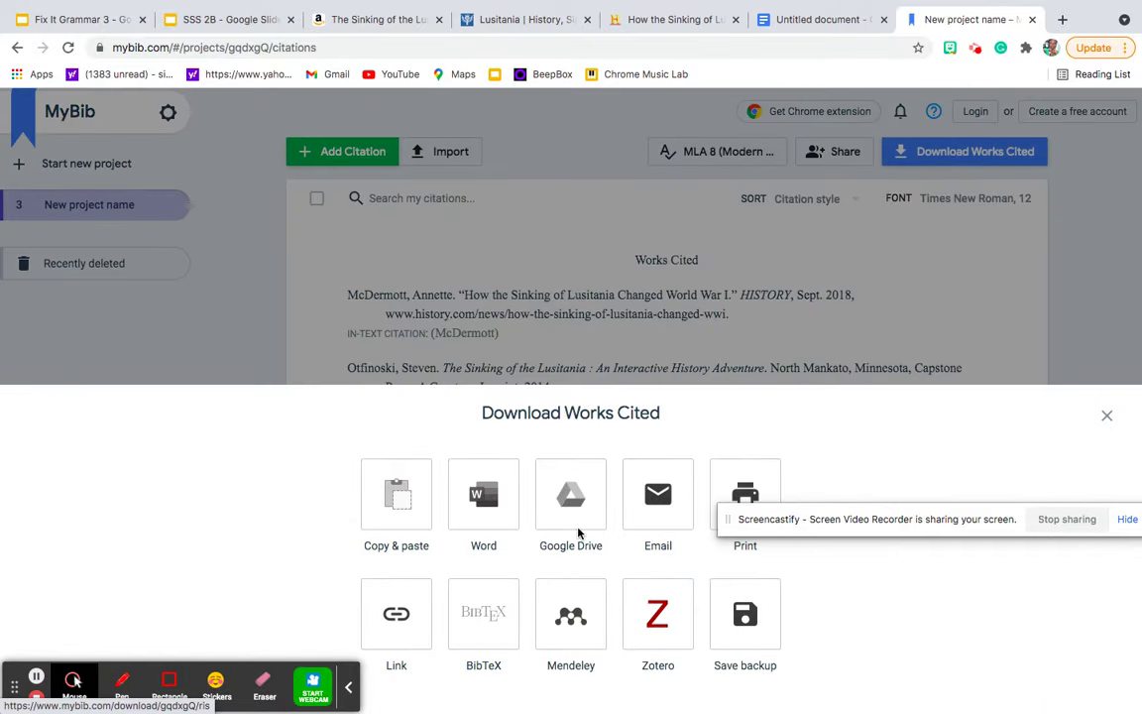
{"action": "left_click", "coordinate": [386, 499]}
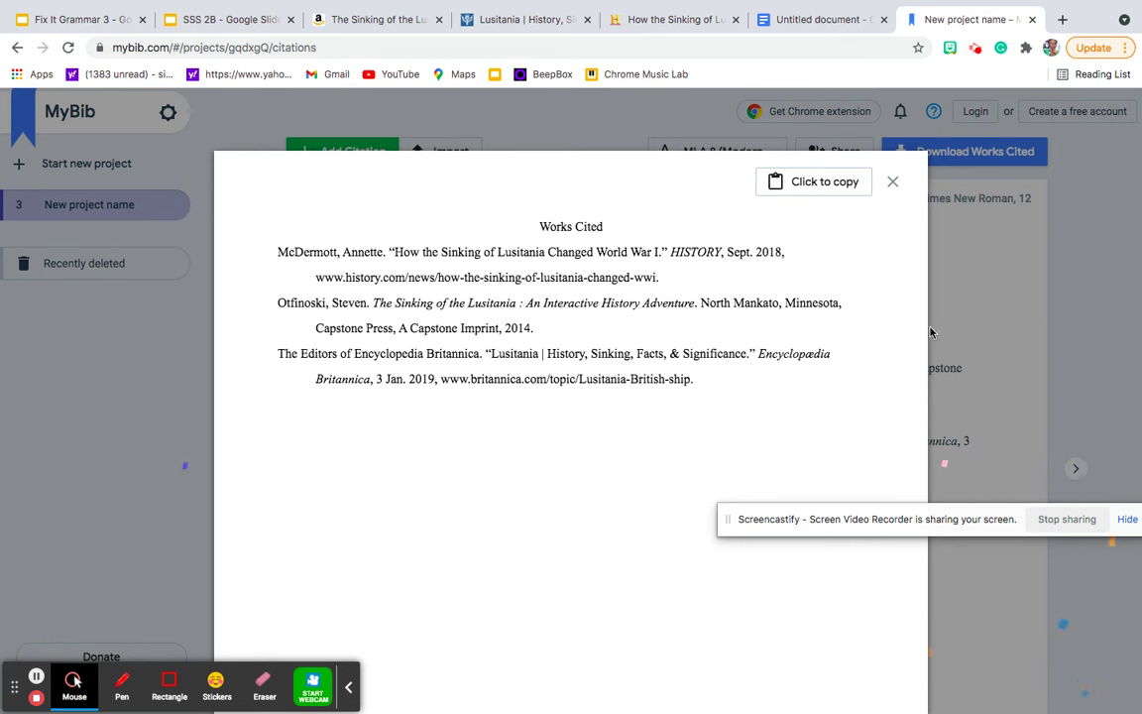
{"action": "left_click", "coordinate": [815, 188]}
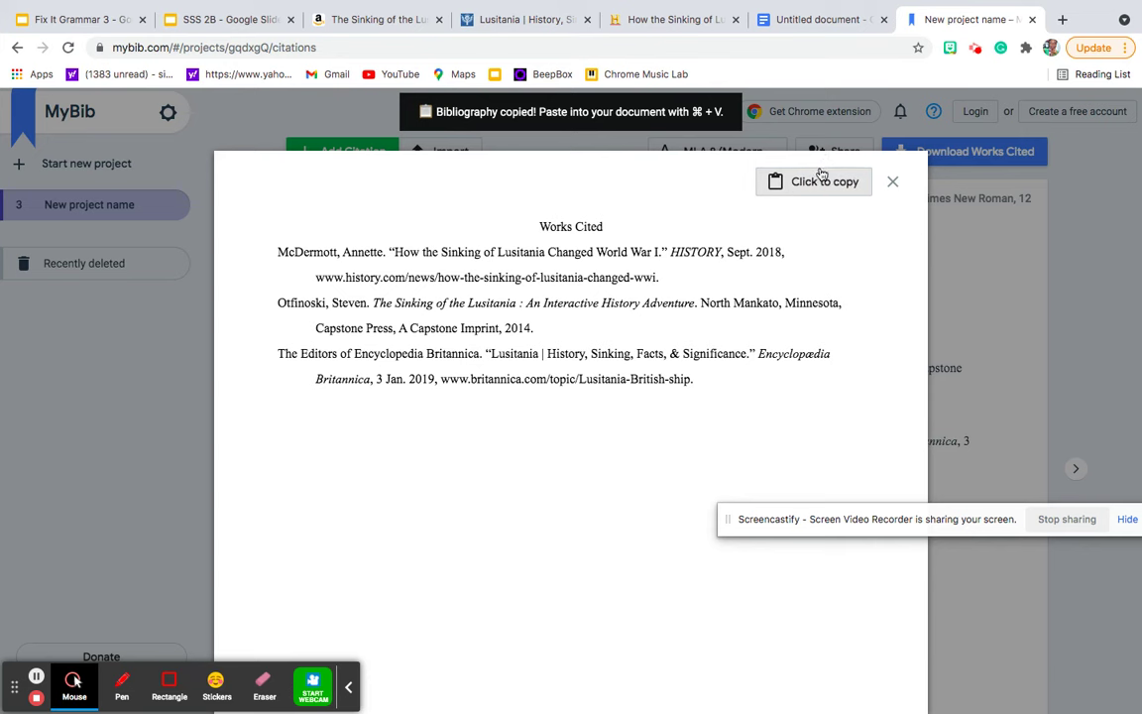
{"action": "left_click", "coordinate": [810, 21]}
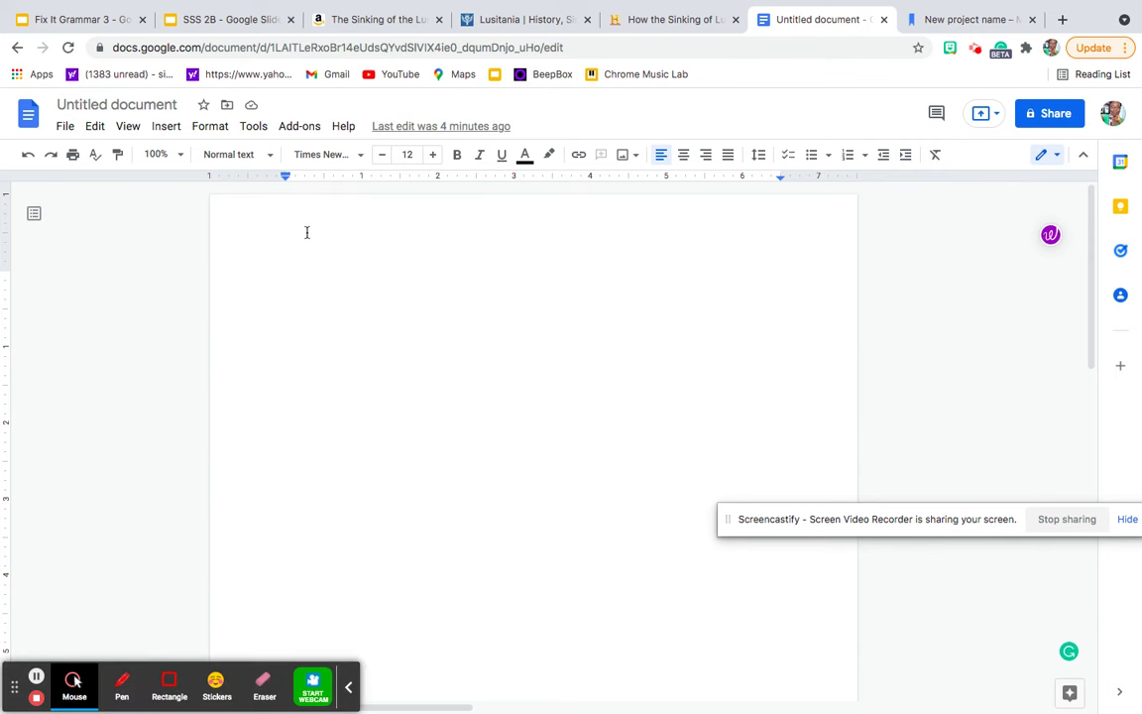
{"action": "key", "text": "ctrl+v"}
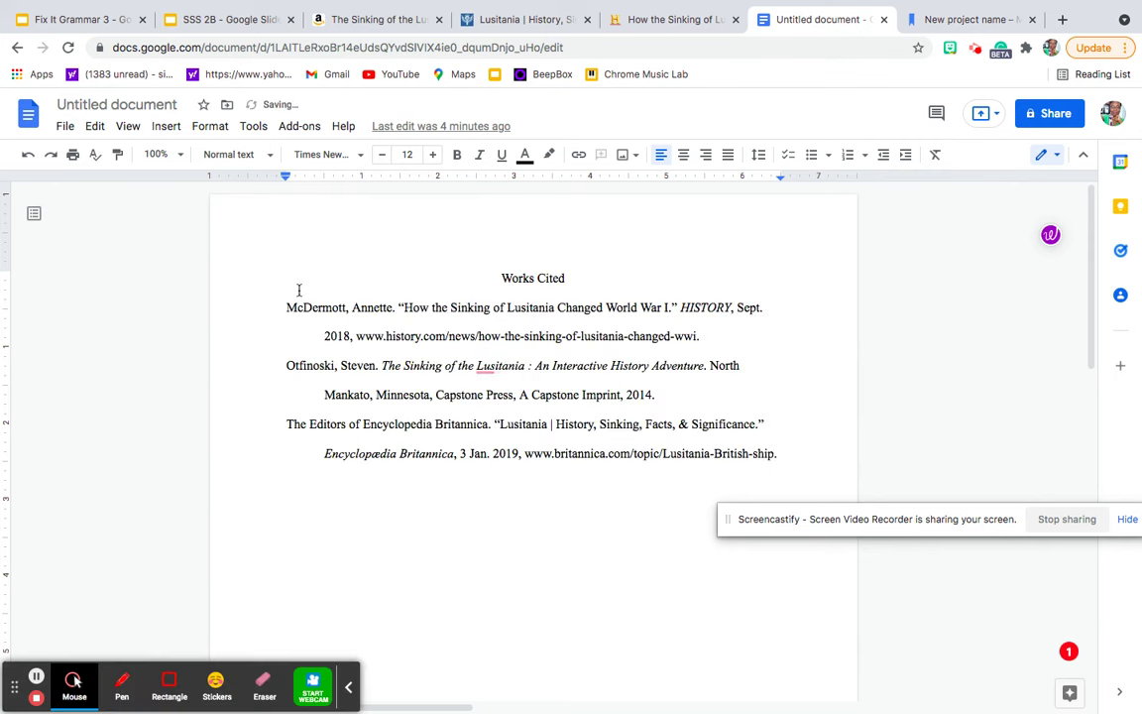
Replace the "Works Cited" heading with a centered "Bibliography" heading.
{"action": "left_click", "coordinate": [565, 279]}
{"action": "left_click", "coordinate": [496, 279], "text": "shift"}
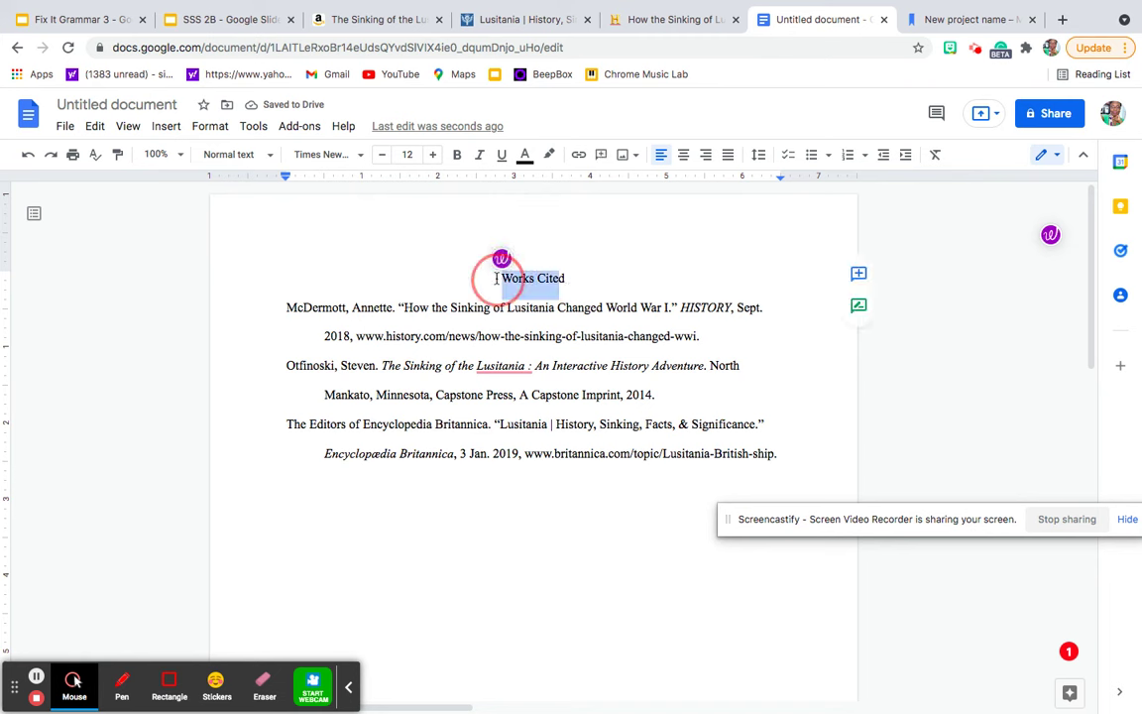
{"action": "key", "text": "ctrl+shift+e"}
{"action": "key", "text": "BackSpace"}
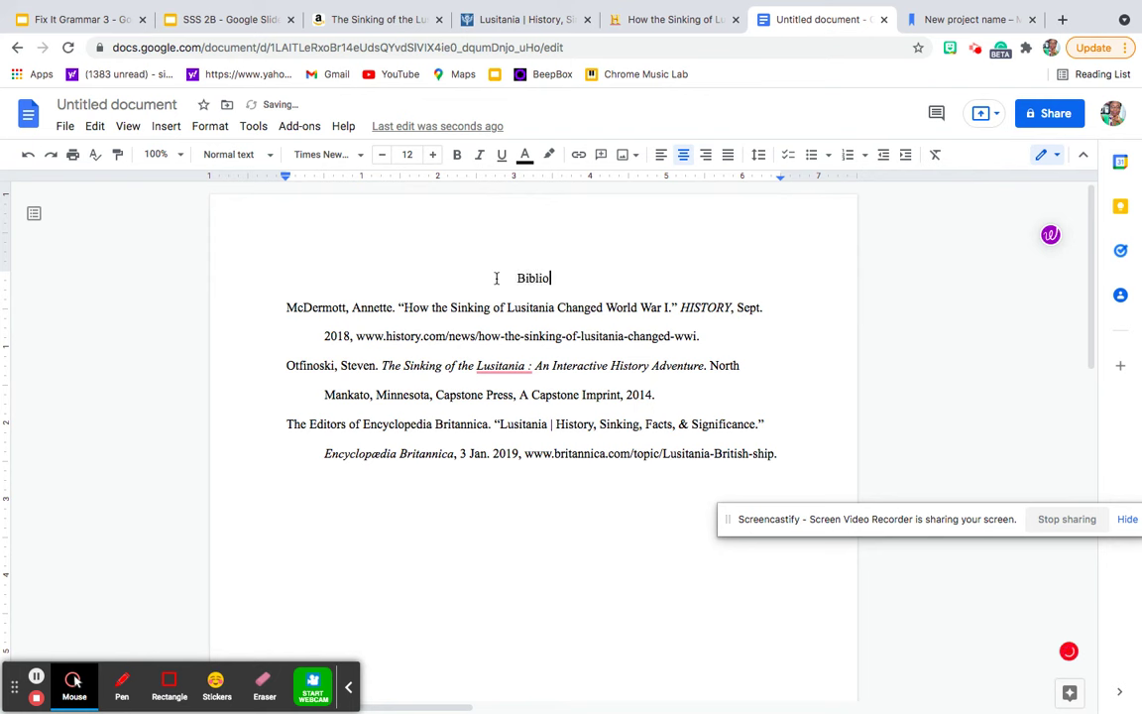
{"action": "type", "text": "graphy"}
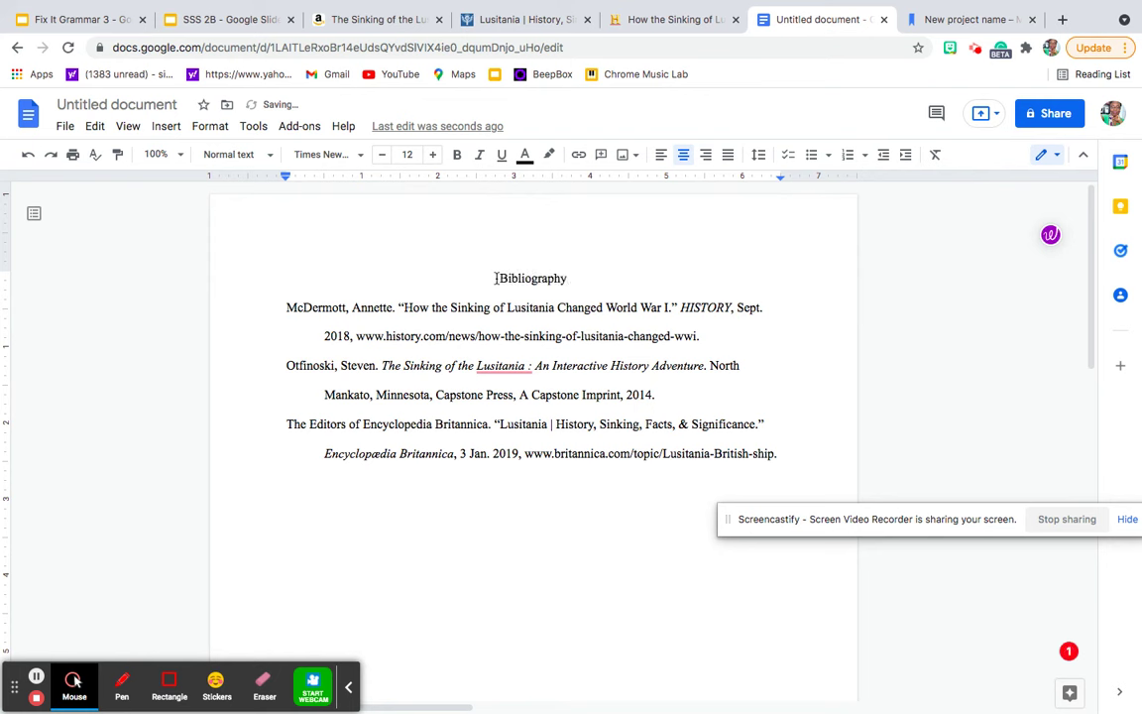